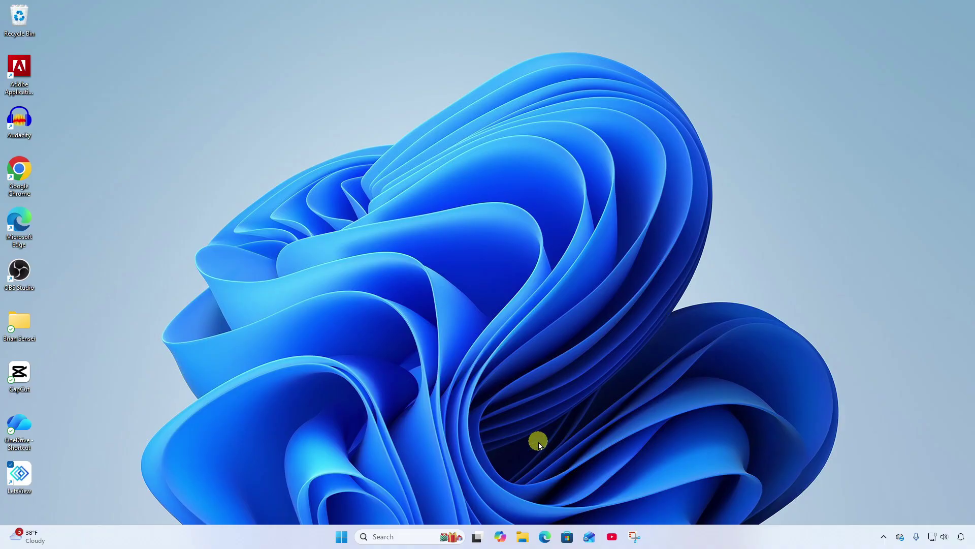
Launch Microsoft Edge and go to grok.com
click(546, 536)
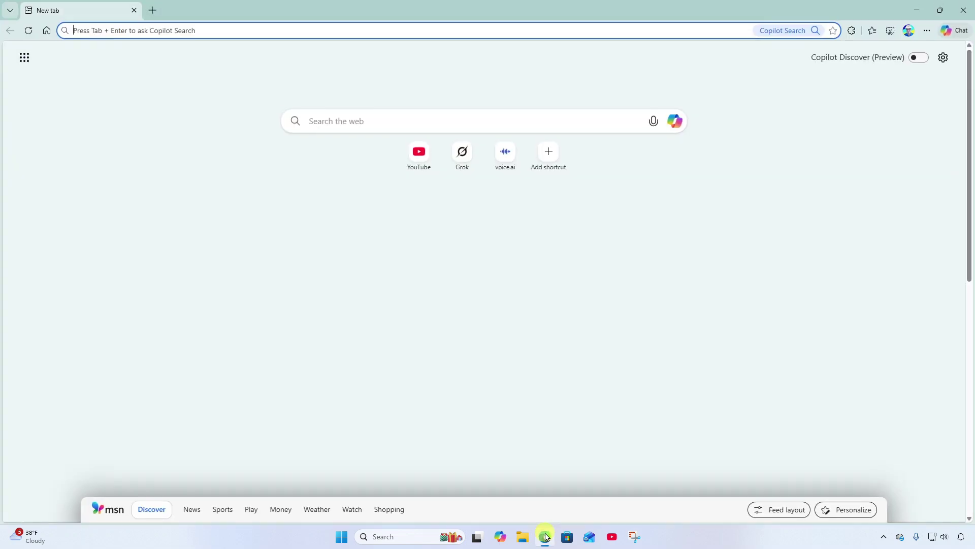
click(236, 27)
text(grok)
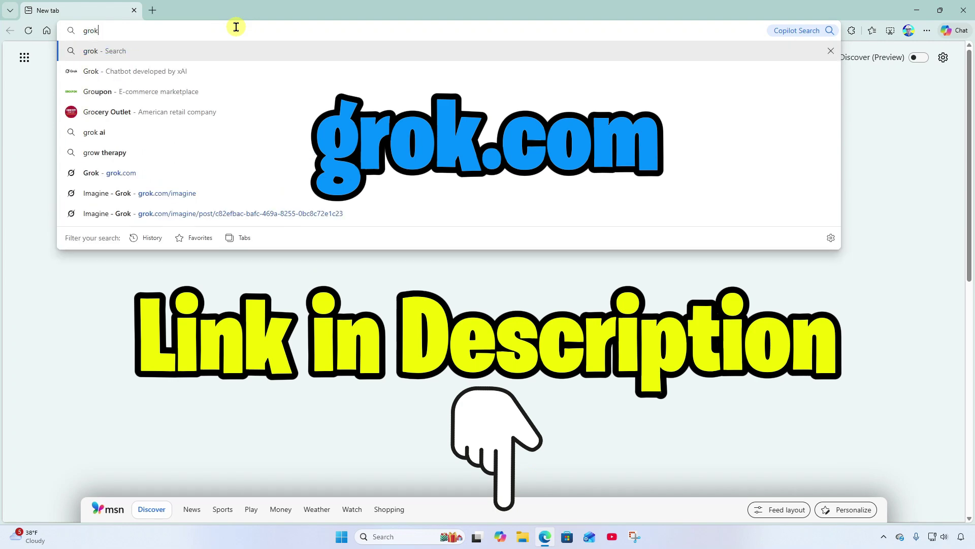
text(.com)
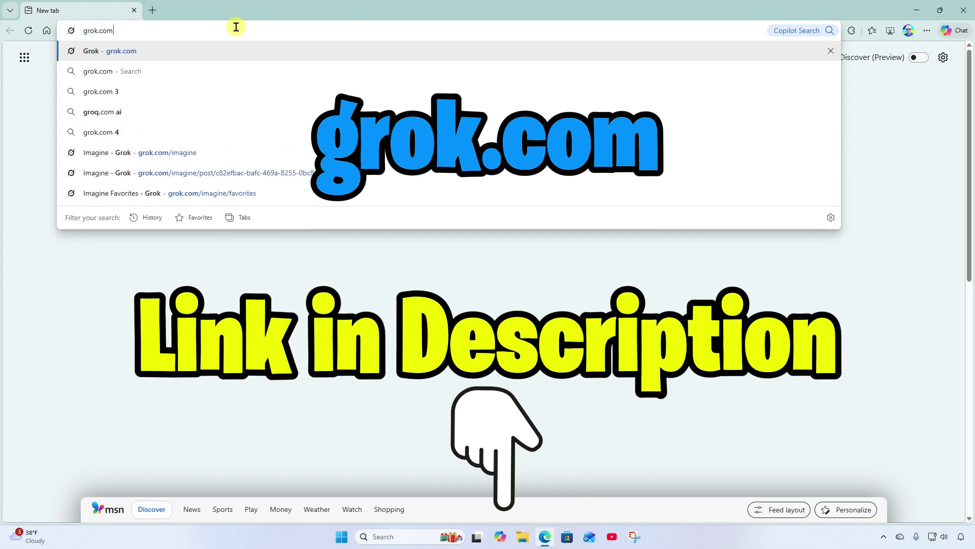
key(Return)
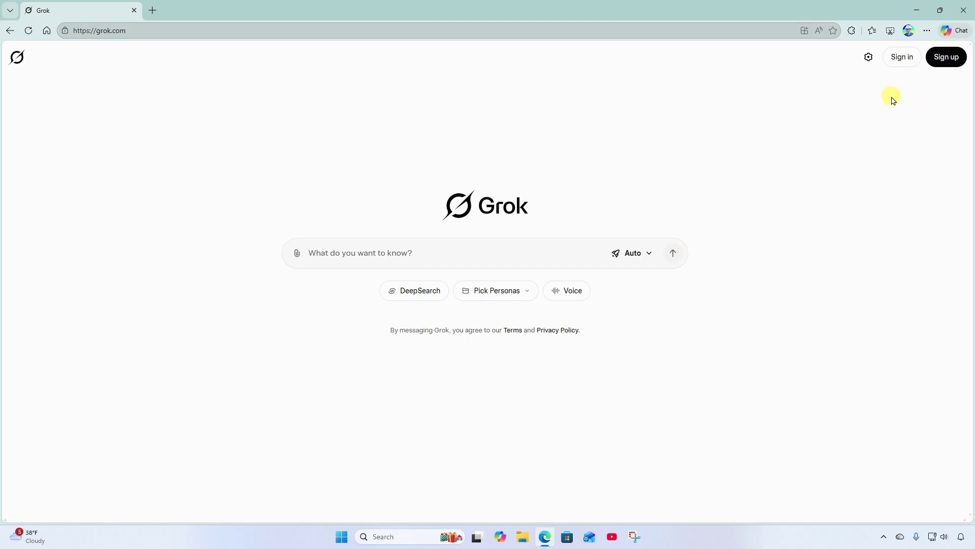
Sign in to Grok, go to Imagine in the sidebar and scroll through the gallery
click(900, 65)
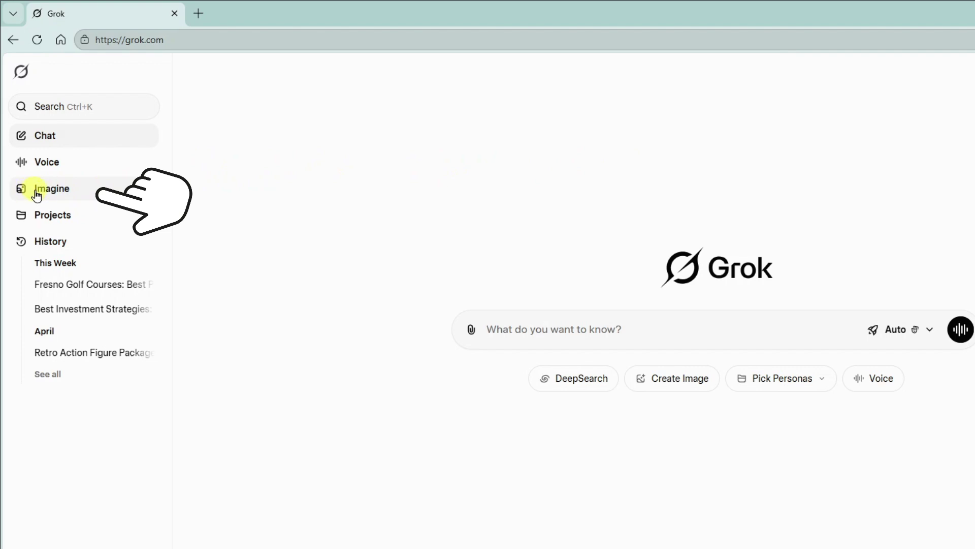
click(89, 191)
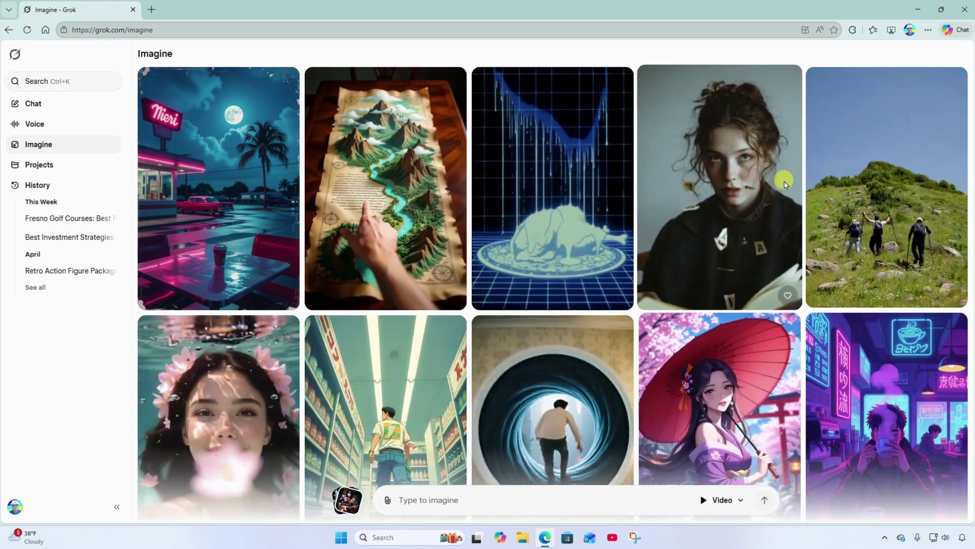
scroll(785, 183, down, 2)
scroll(785, 183, down, 5)
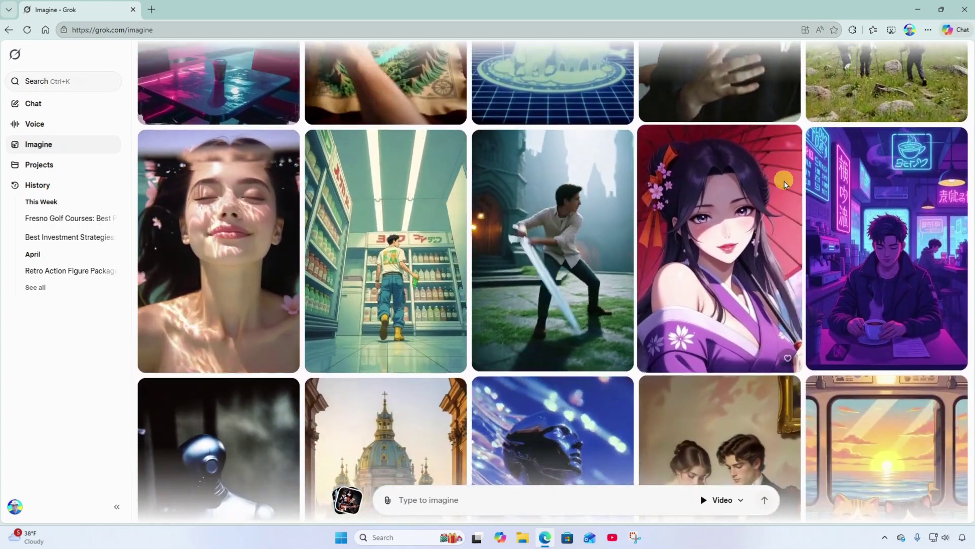
scroll(785, 183, down, 3)
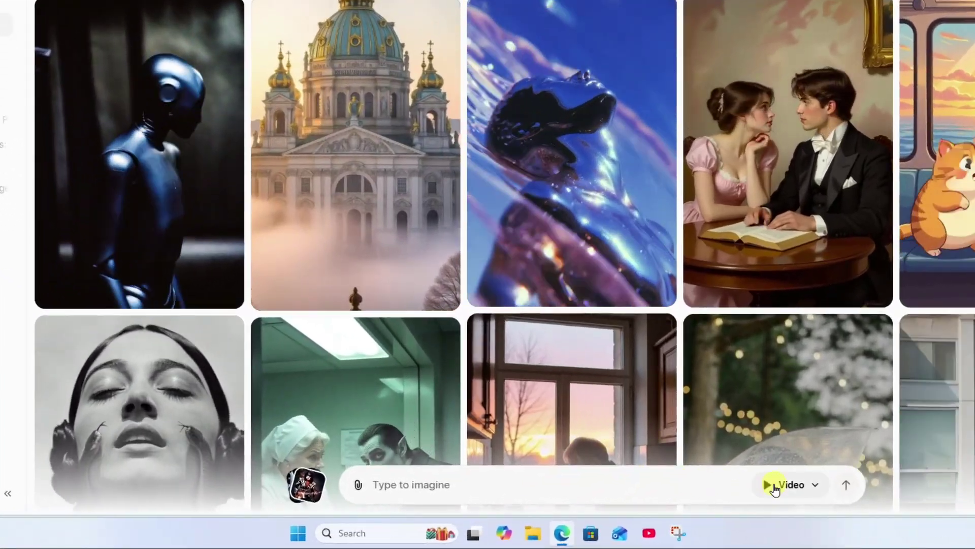
click(811, 484)
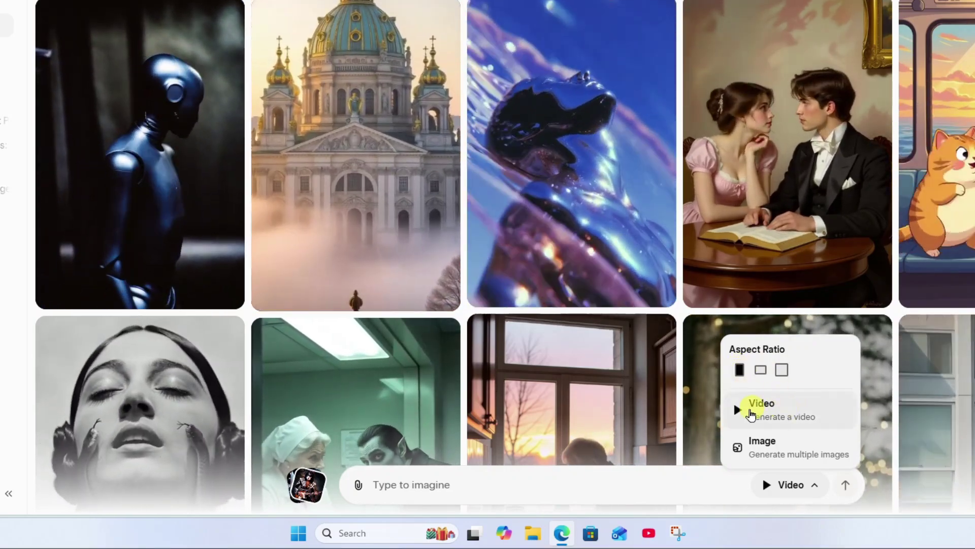
click(814, 411)
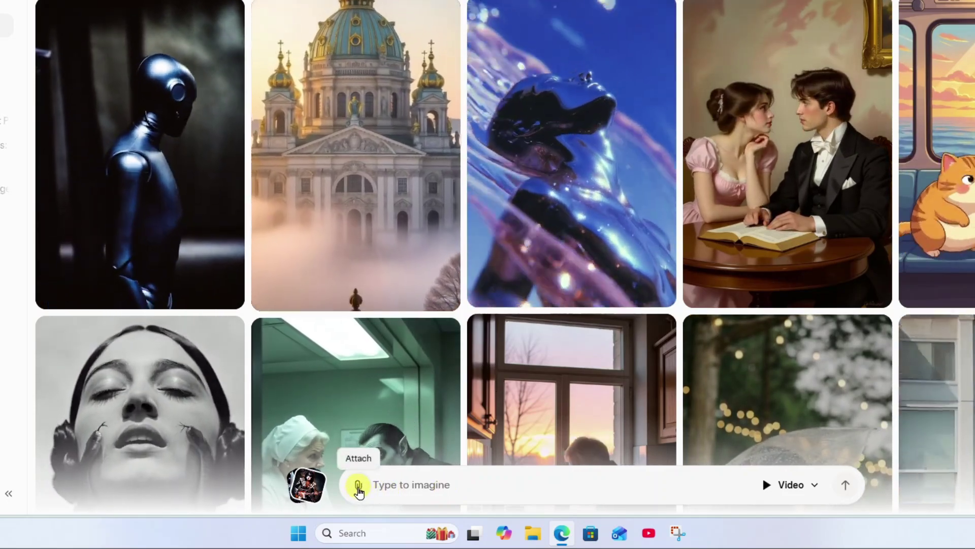
Upload the Golf Swing photo from the computer through the paperclip's Upload a file option
click(358, 491)
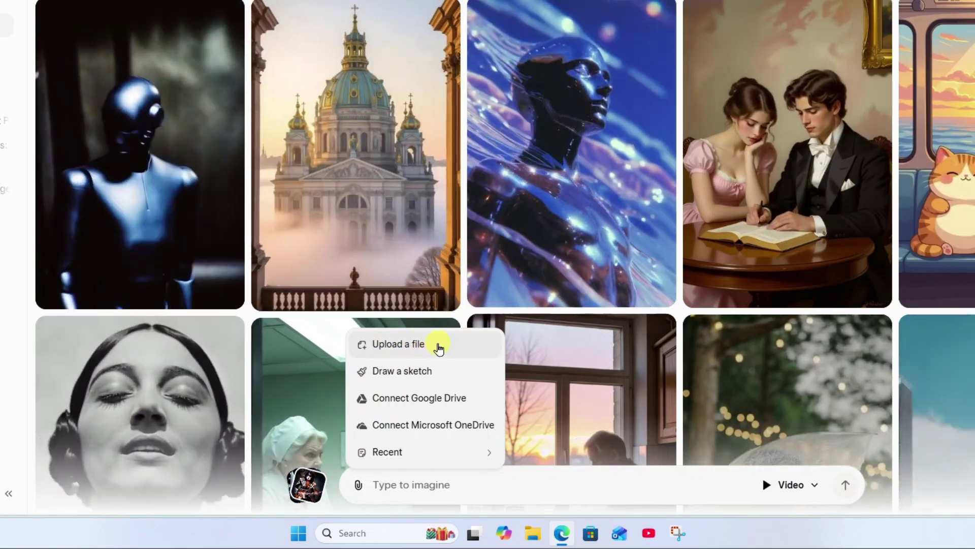
click(436, 342)
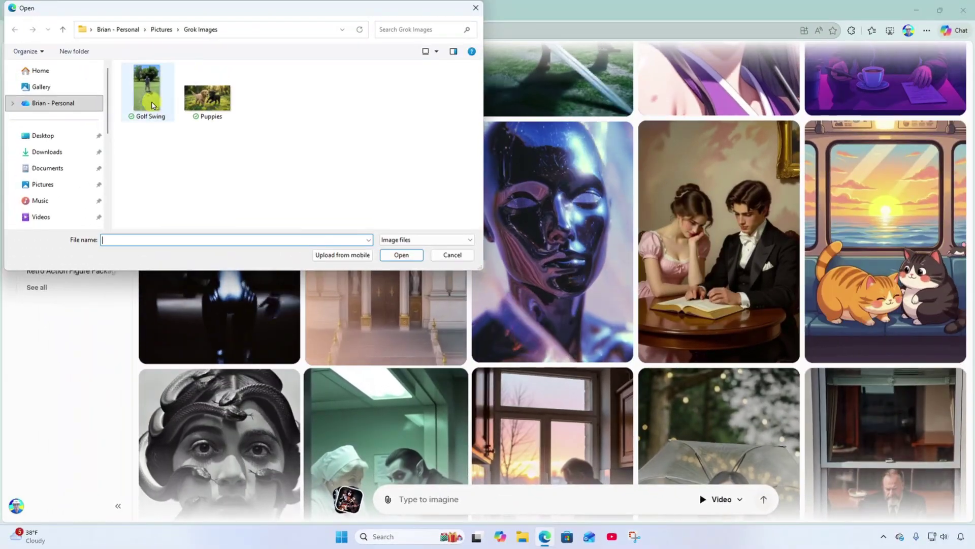
click(53, 0)
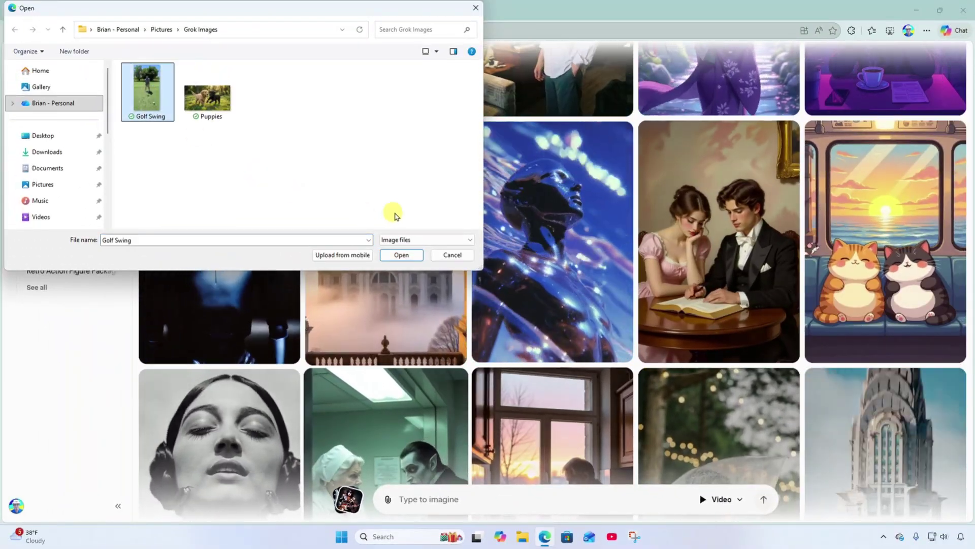
click(411, 255)
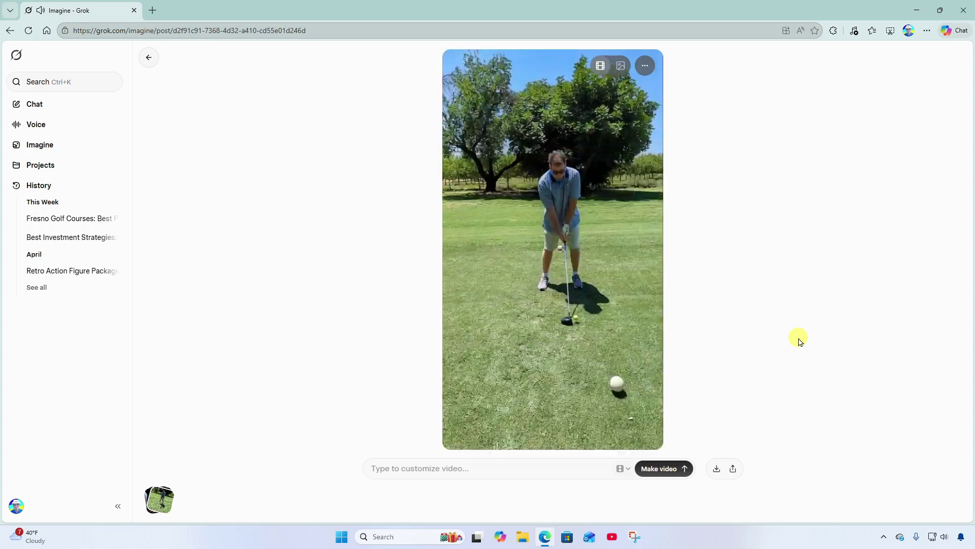
Paste the prompt where the golfer misses the ball, drops his club and cries, then generate it
mouse_move(462, 409)
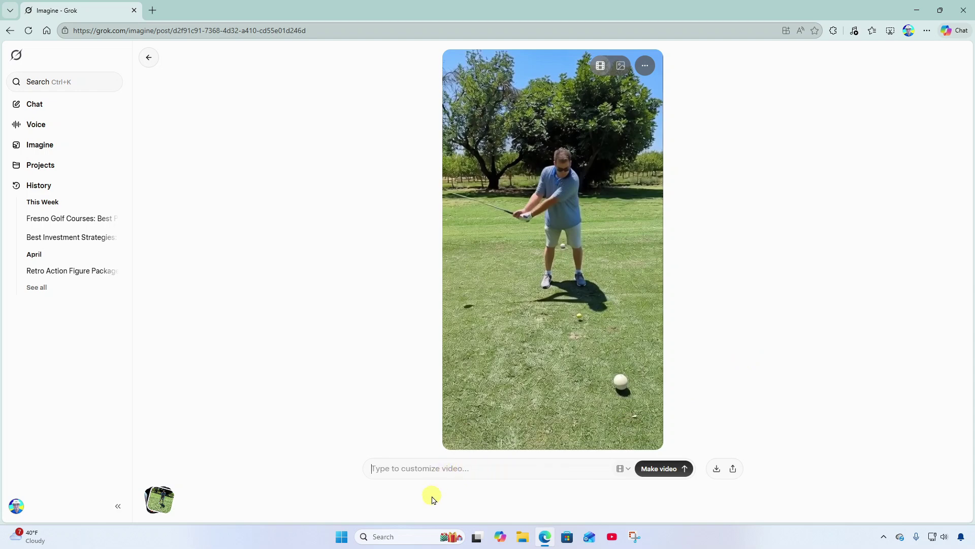
text(imagine this guy swinging and missing the ball, then he drops his club and begins to cry)
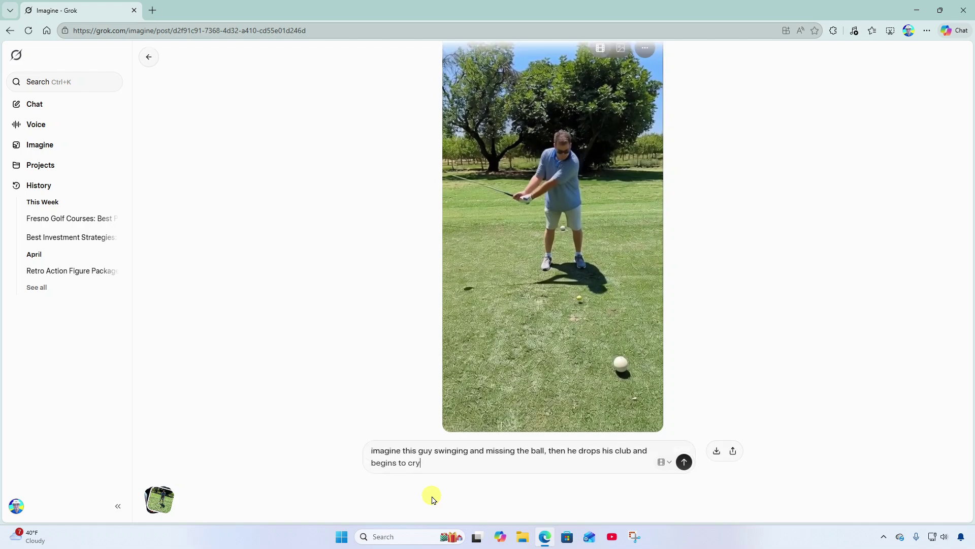
click(685, 466)
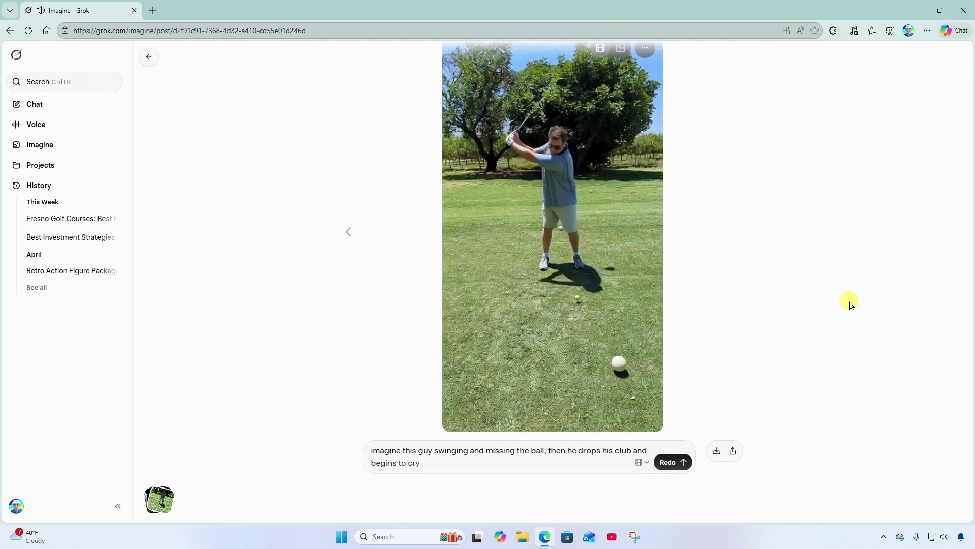
mouse_move(620, 337)
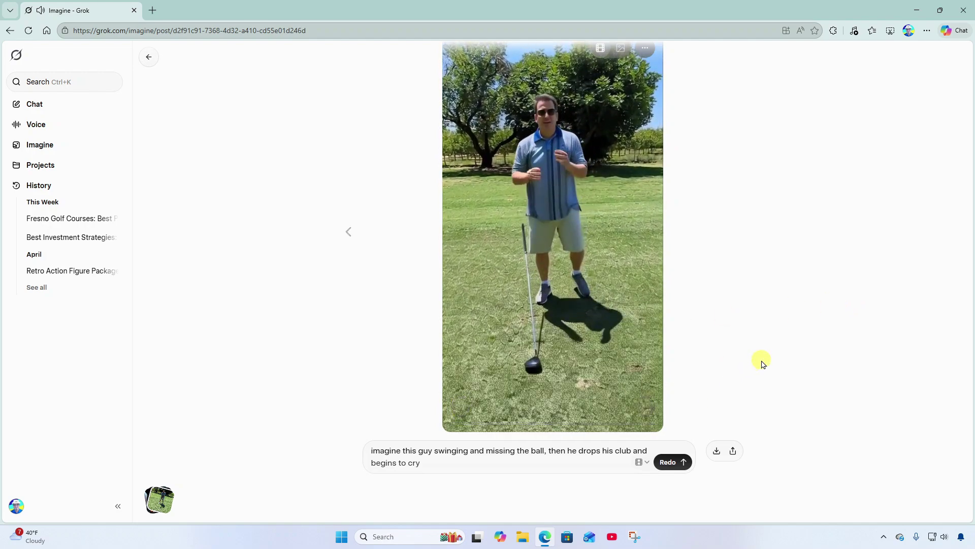
scroll(760, 359, up, 1)
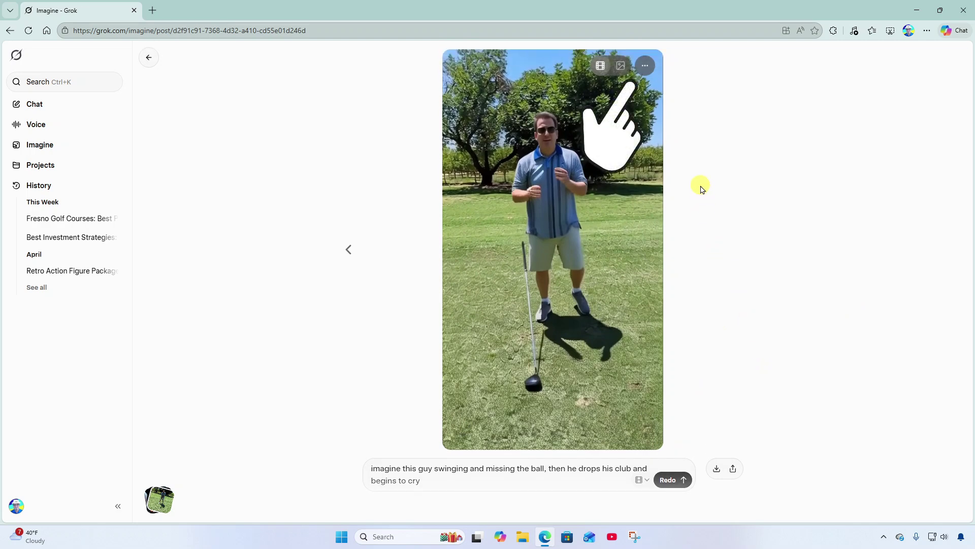
click(645, 66)
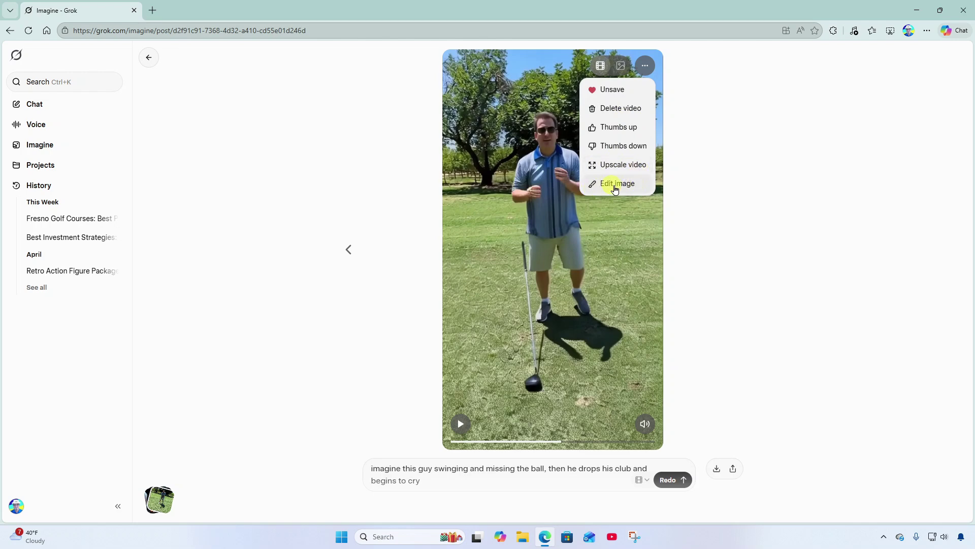
click(704, 183)
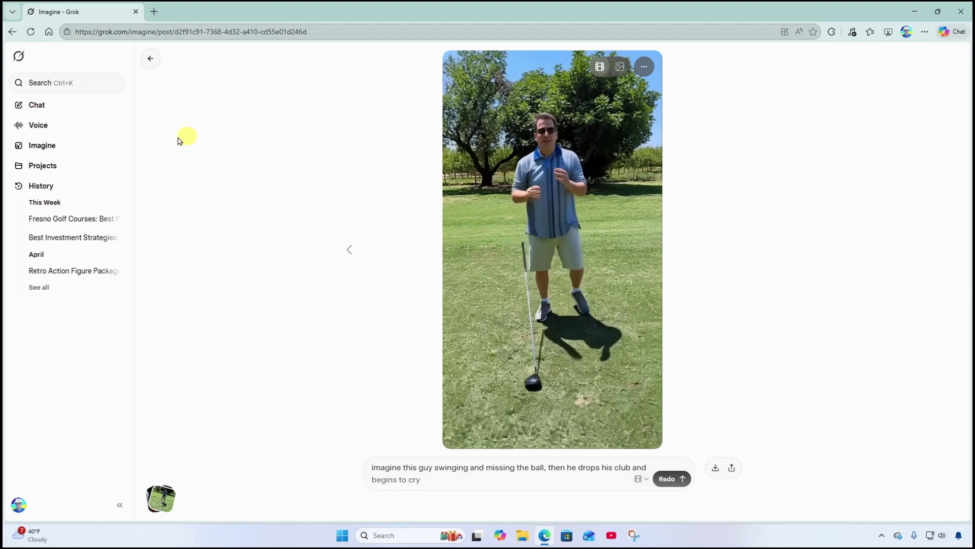
Return to the Imagine gallery and show the Video dropdown's aspect ratio choices
click(63, 146)
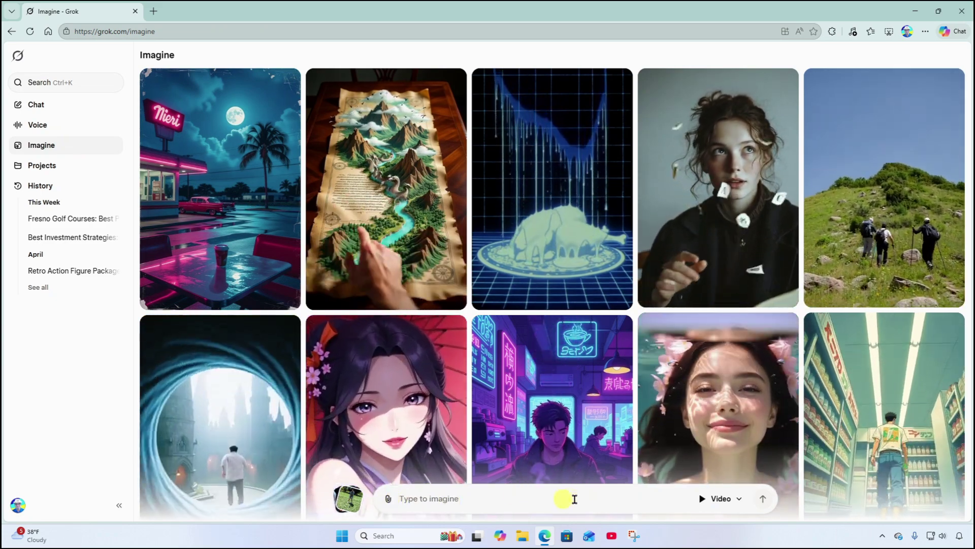
click(732, 499)
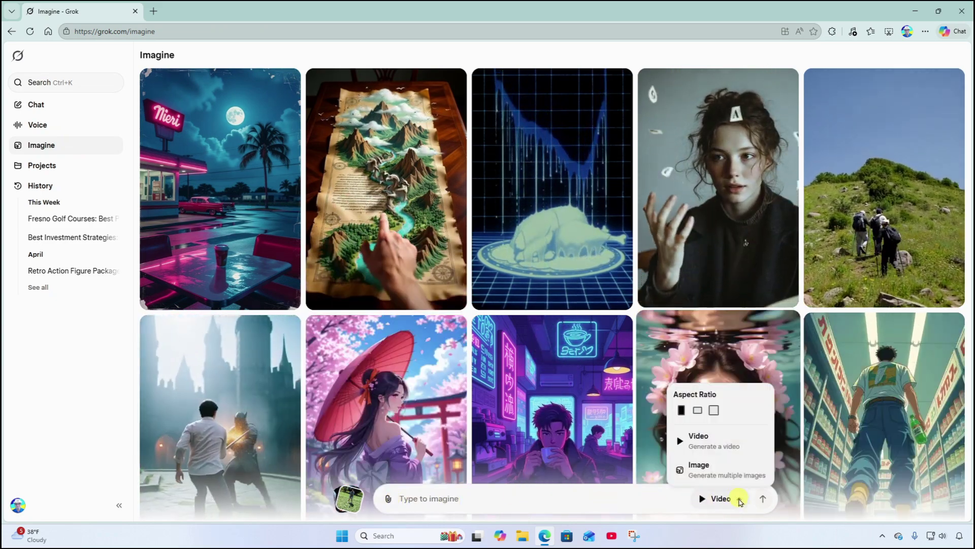
Choose a 3:2 aspect ratio and upload the Puppies photo to generate a video
click(698, 412)
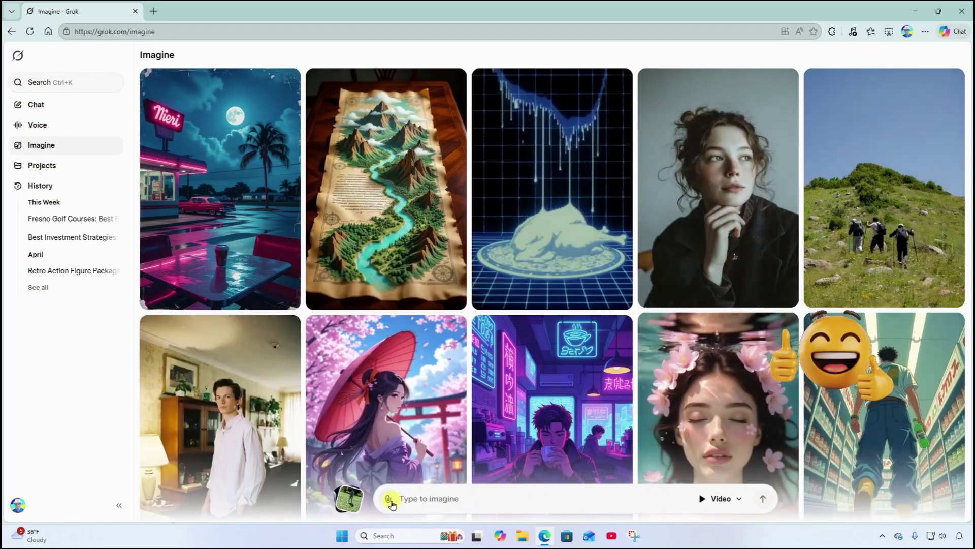
click(388, 498)
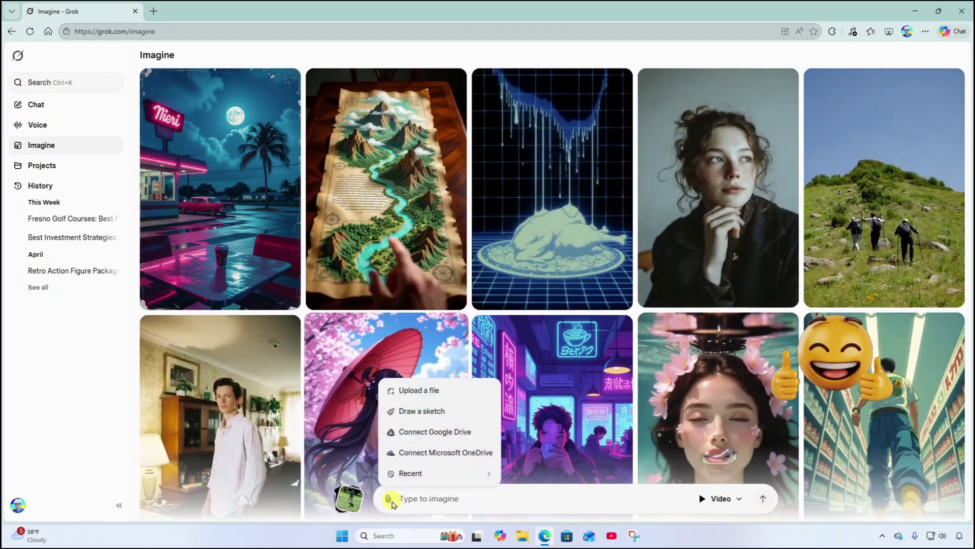
click(445, 394)
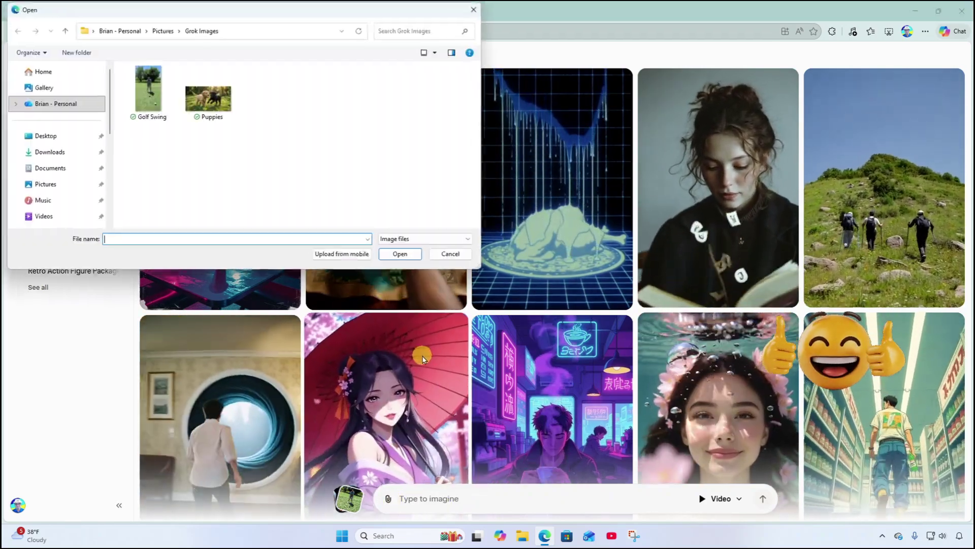
click(208, 91)
click(409, 253)
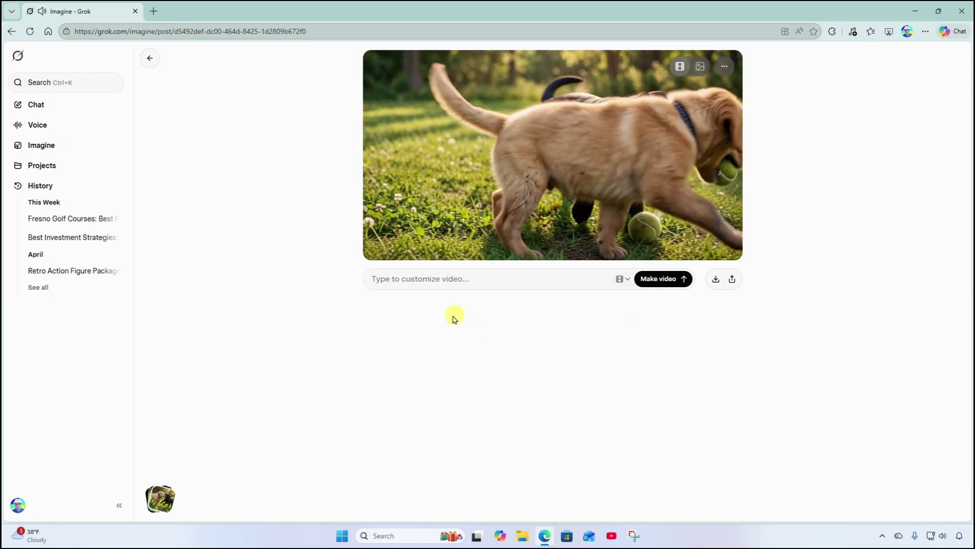
Enter the prompt 'image these two puppies fighting over the tennis ball' for a new clip
mouse_move(389, 199)
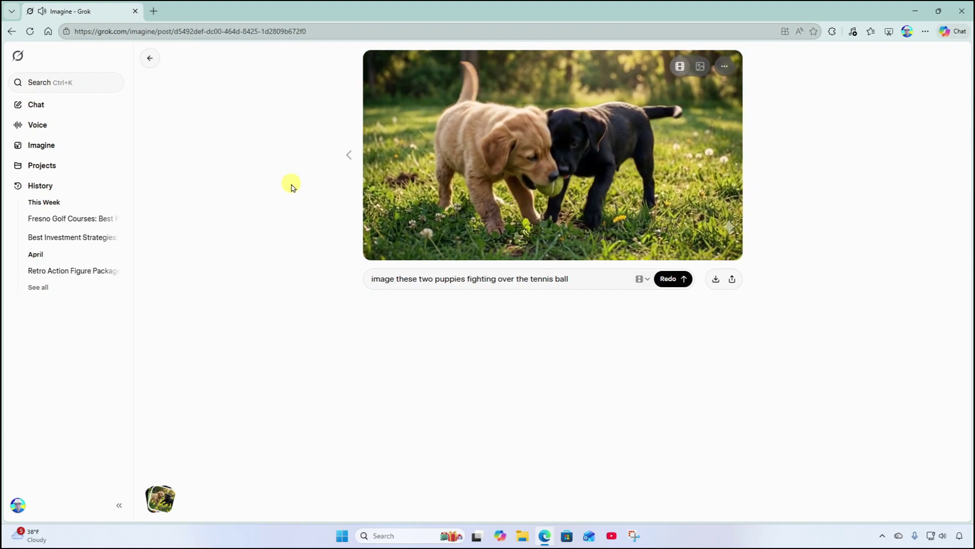
mouse_move(401, 212)
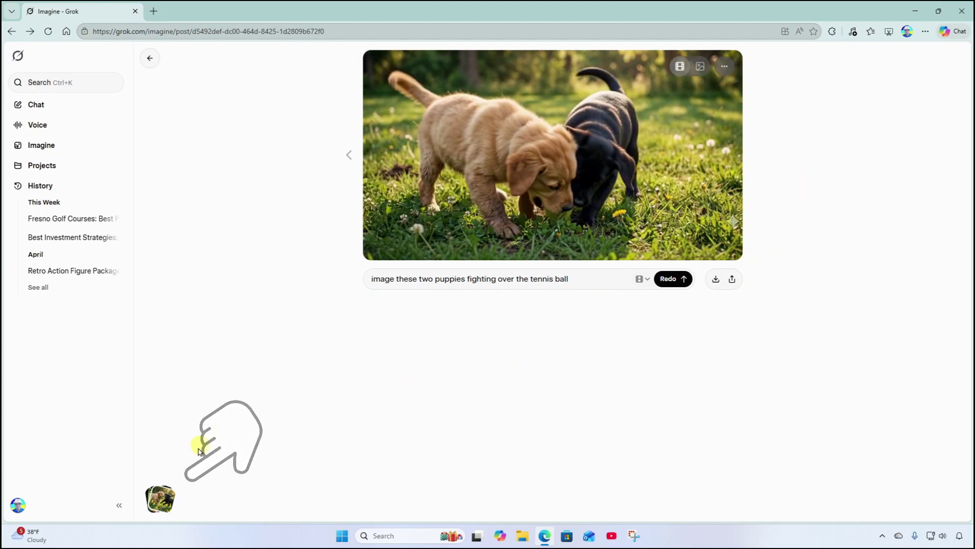
Open the Favorites gallery holding the saved puppy and golf clips
click(164, 500)
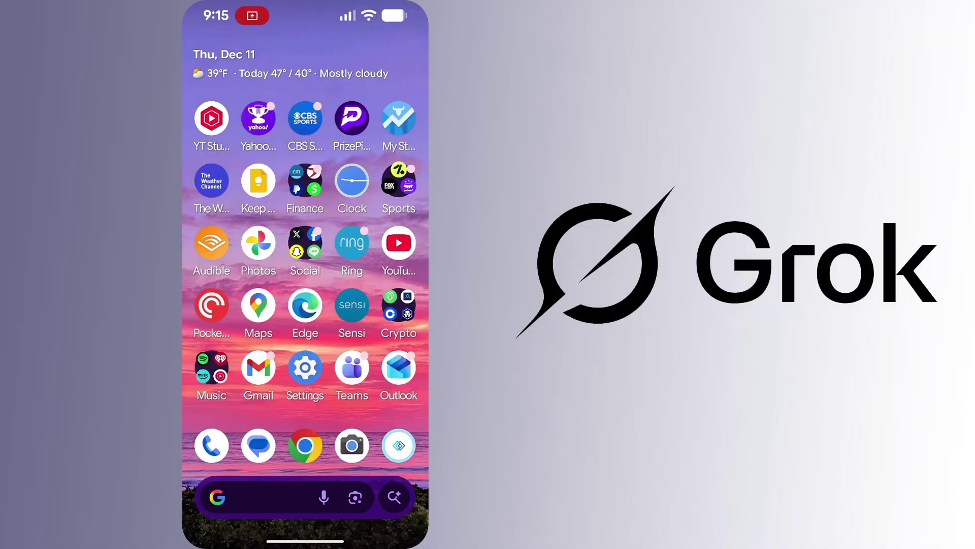
Open the Play Store from the second home page and dismiss the Play Points introduction
drag(386, 305, 224, 305)
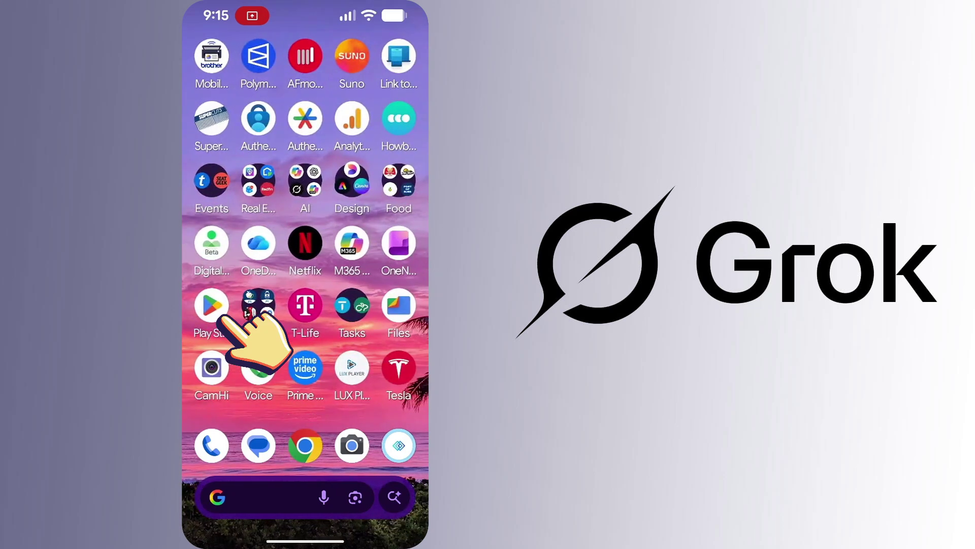
click(211, 305)
click(302, 453)
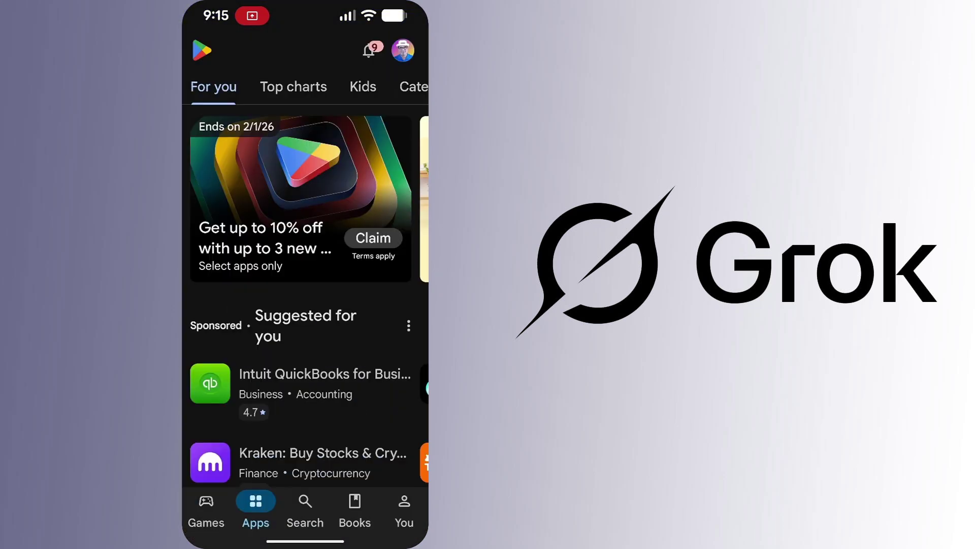
Search the Play Store for grok and open the installed Grok app
click(305, 506)
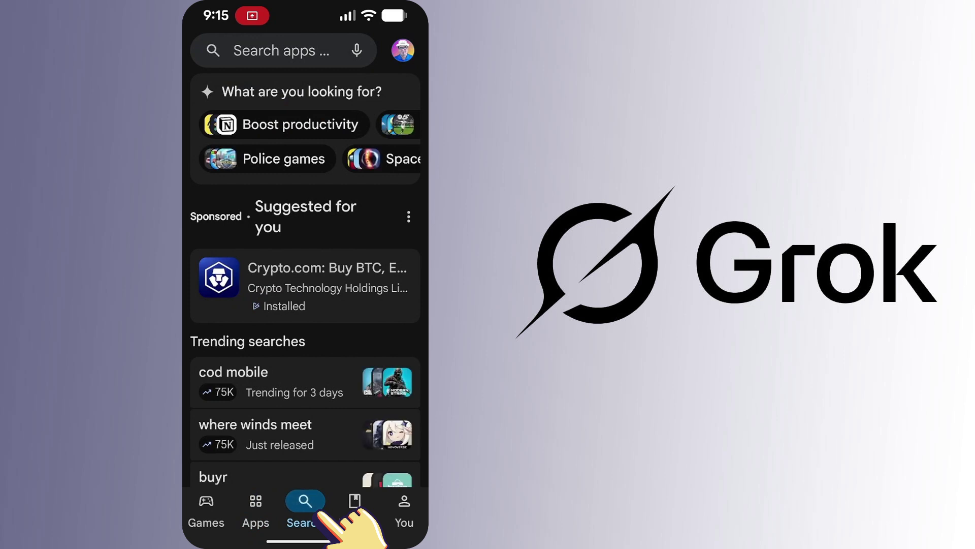
click(321, 512)
text(g)
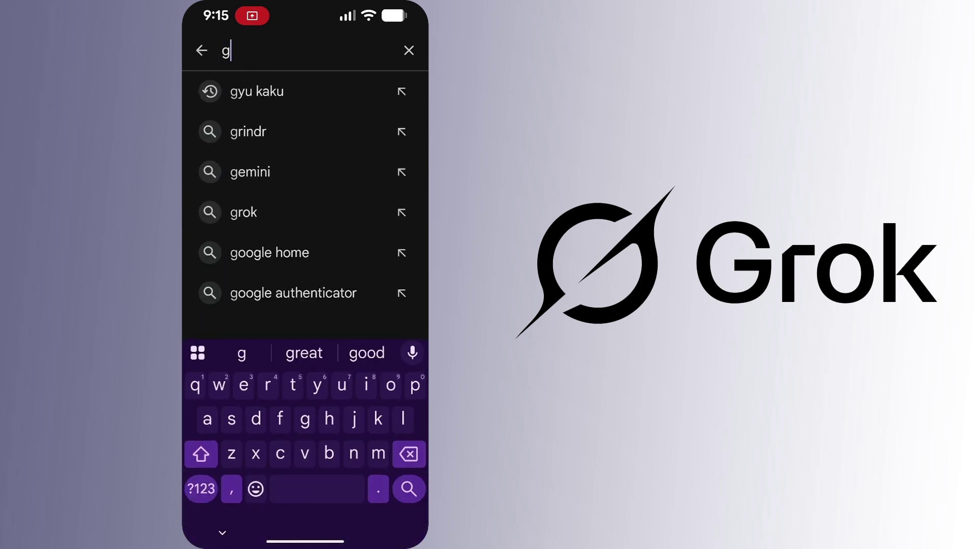
text(rok)
key(Return)
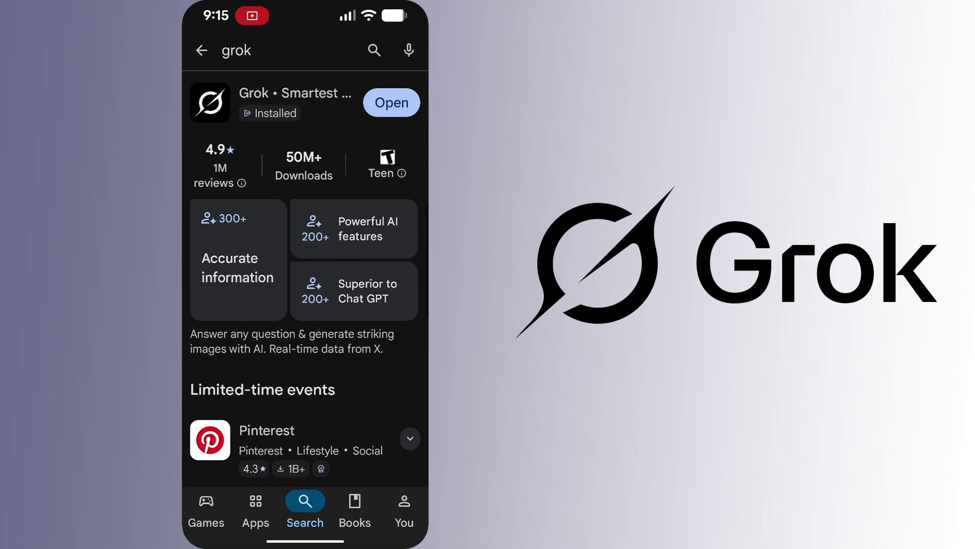
click(391, 102)
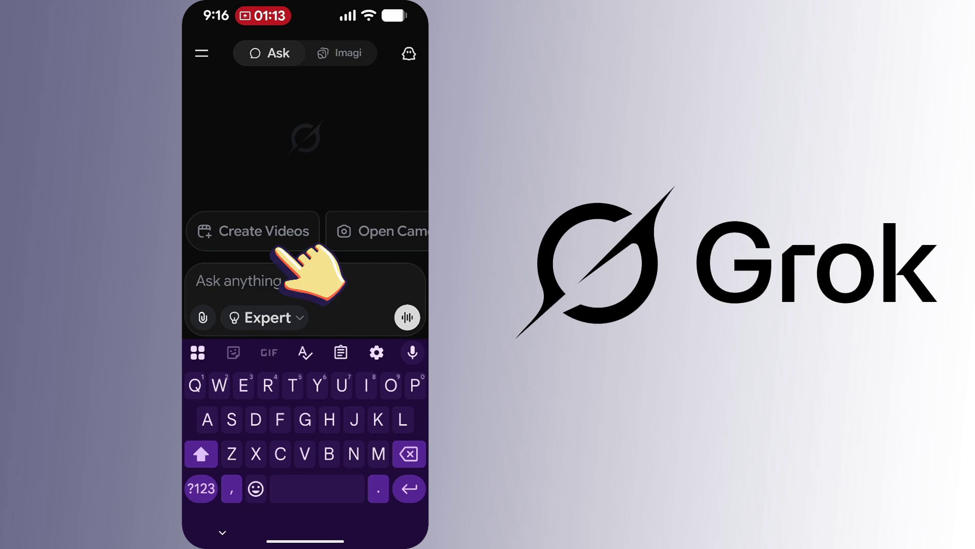
In the Grok app's Imagine section, upload the clay figure photo with flaming orange hair
click(340, 53)
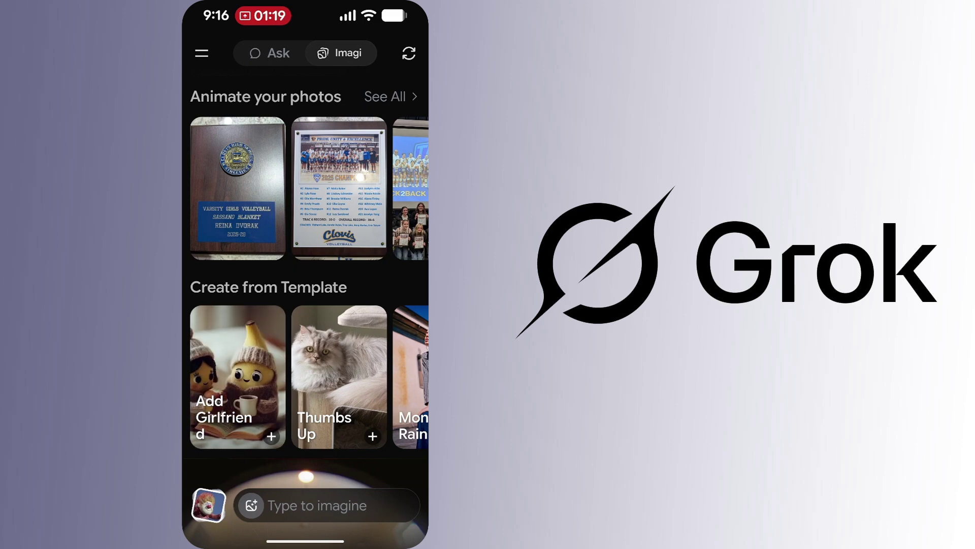
click(251, 505)
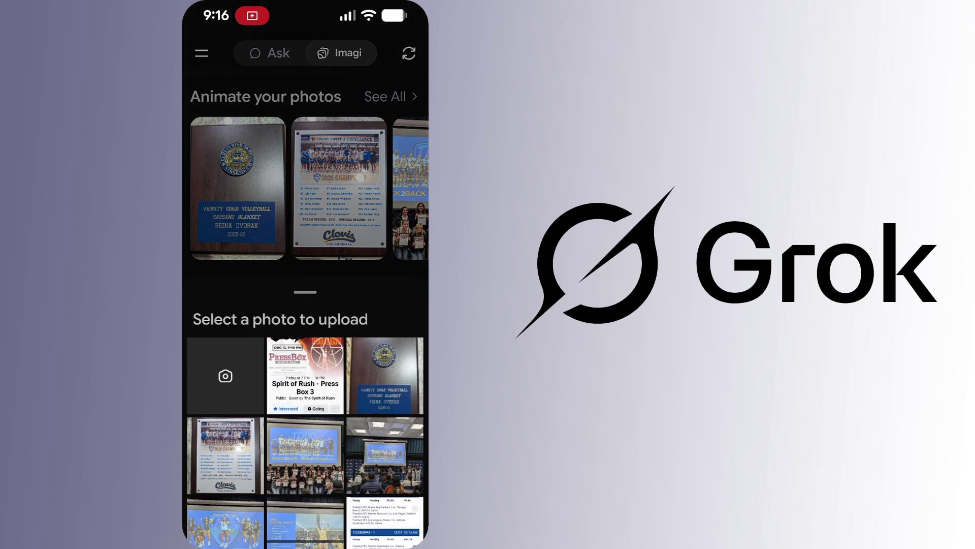
scroll(305, 381, down, 5)
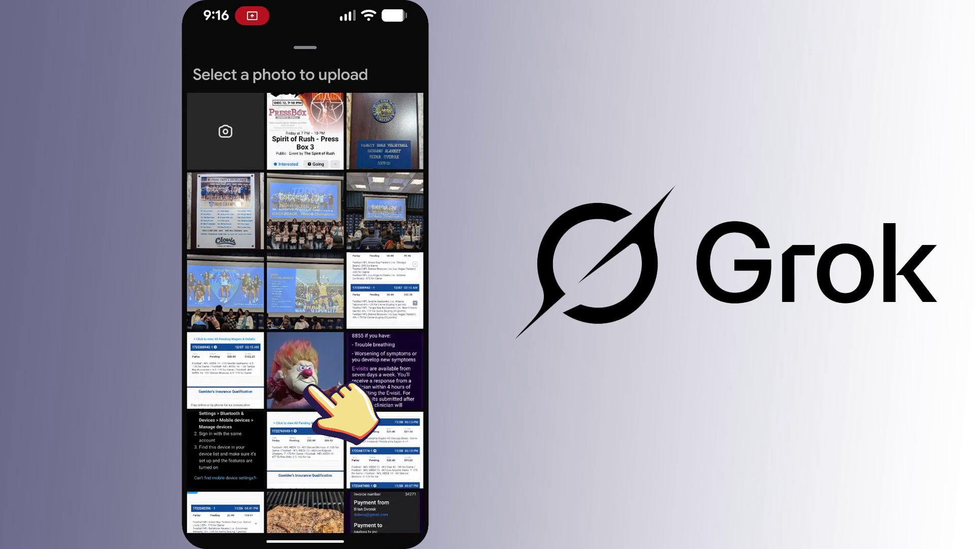
click(307, 379)
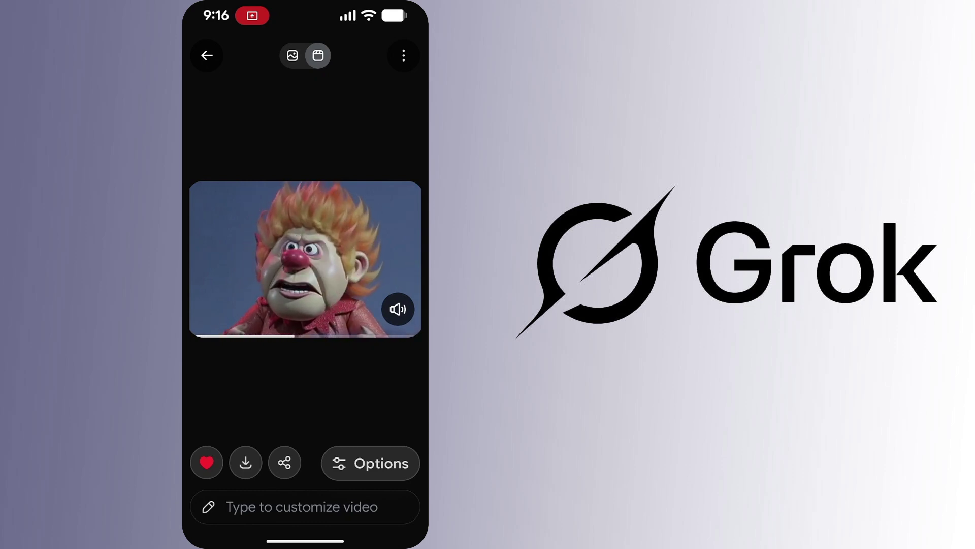
Generate a new clip of the clay figure with the prompt 'Image this person floating into the sky'
click(302, 507)
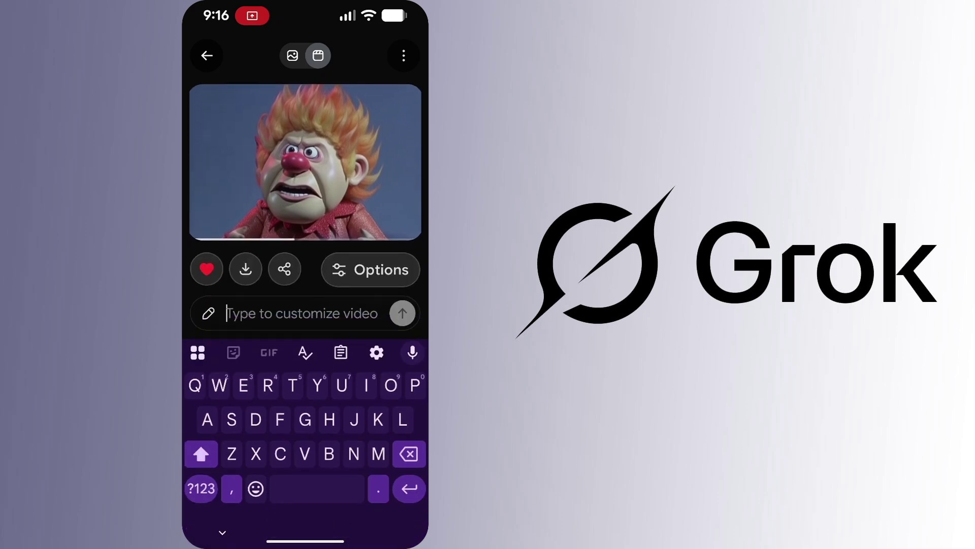
text(Image this person floating into the sky)
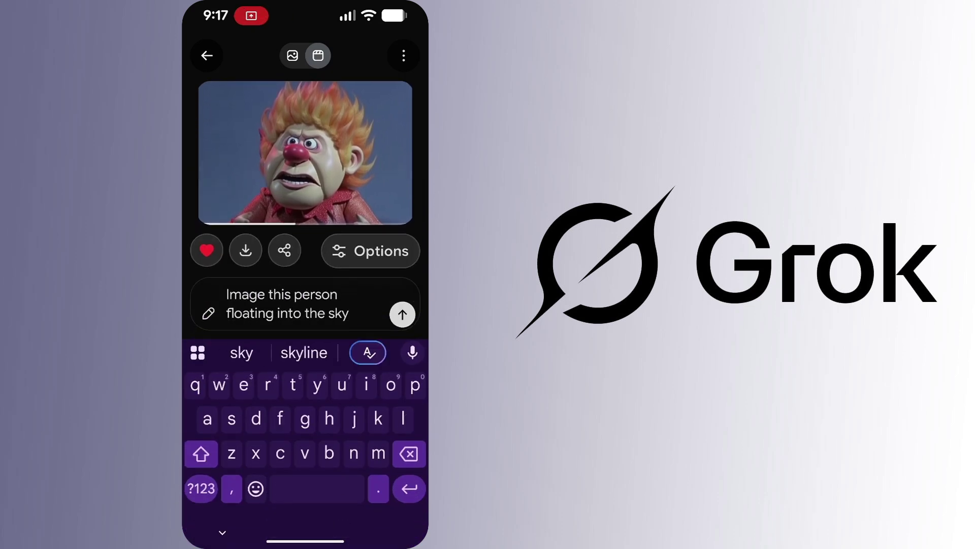
click(402, 315)
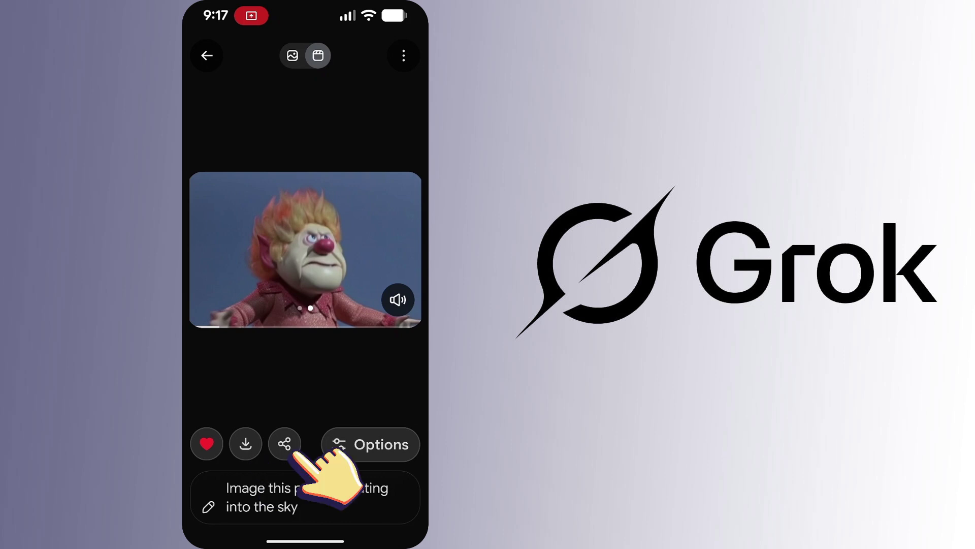
Dismiss the video's more-options menu and leave the clip for the Imagine home screen
click(404, 55)
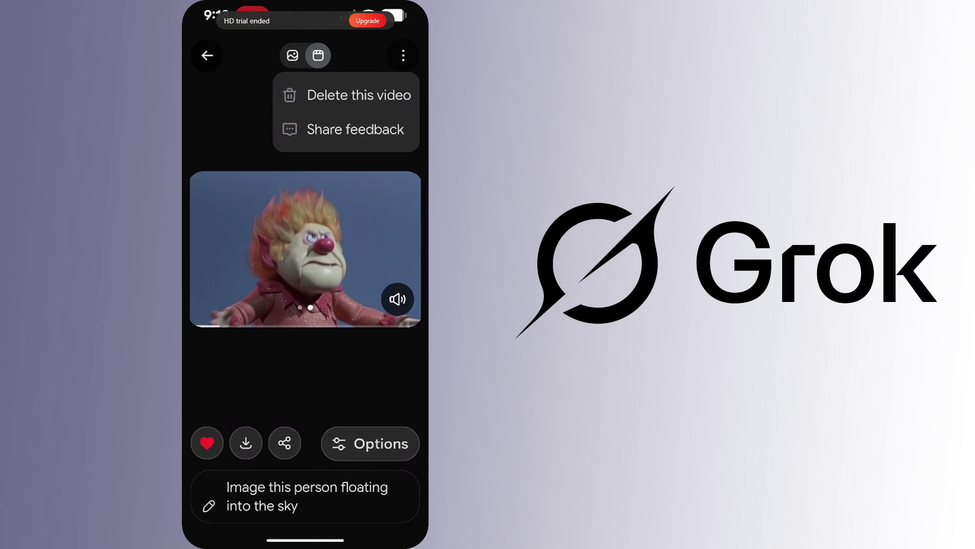
key(Escape)
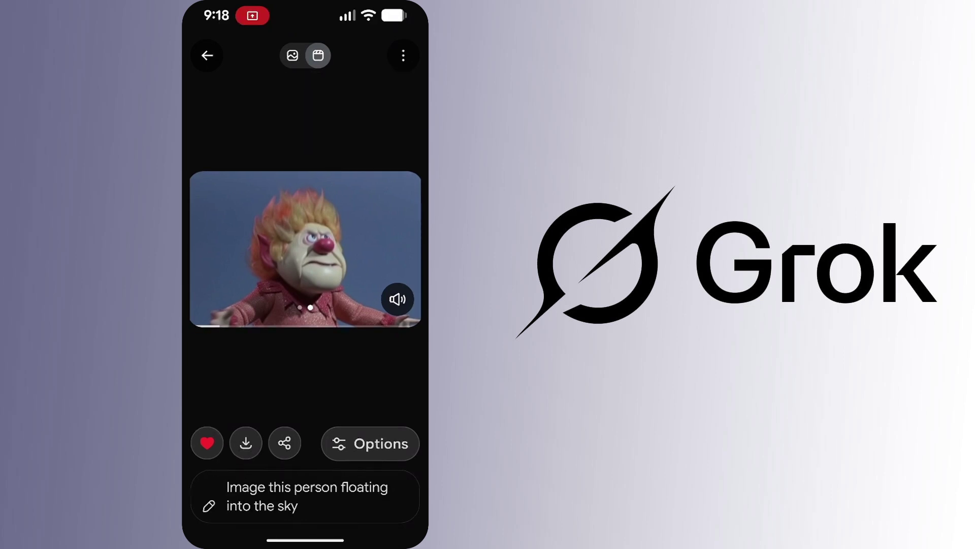
key(Escape)
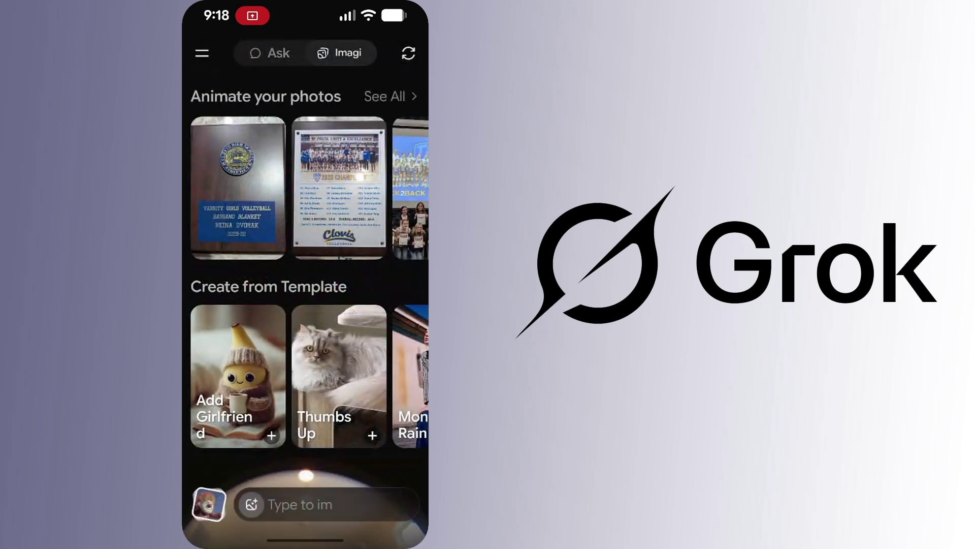